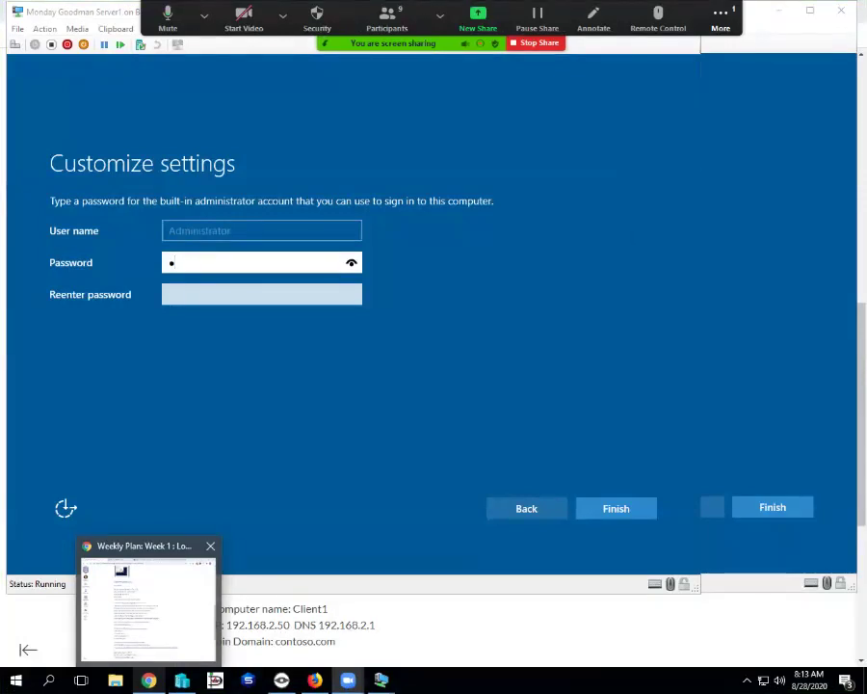
# Step: Switch to the Chrome browser and review the RemotePC Computers list and its computer groups
pyautogui.click(146, 602)
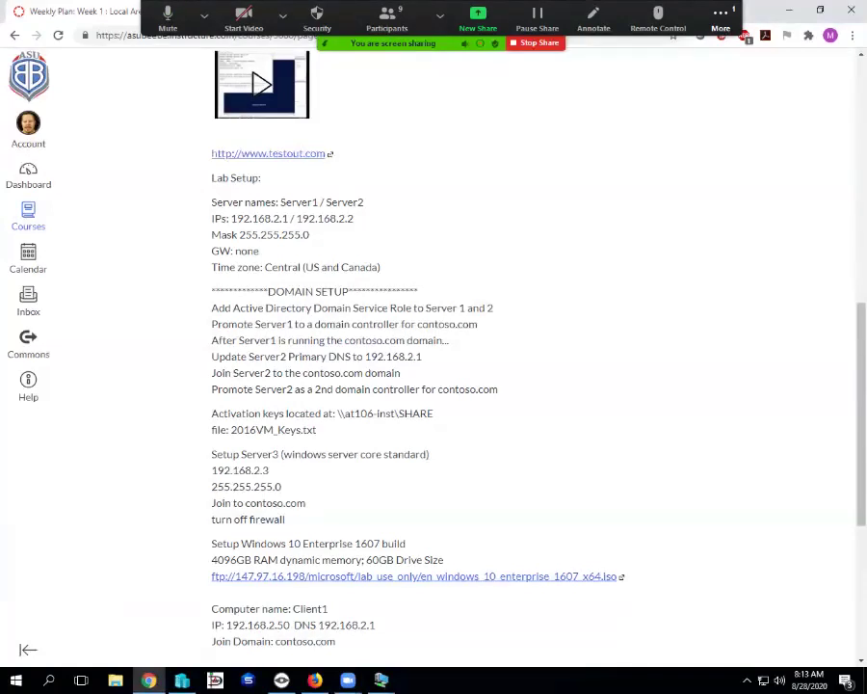
pyautogui.press('super+Down')
pyautogui.hotkey('ctrl', 'Tab')
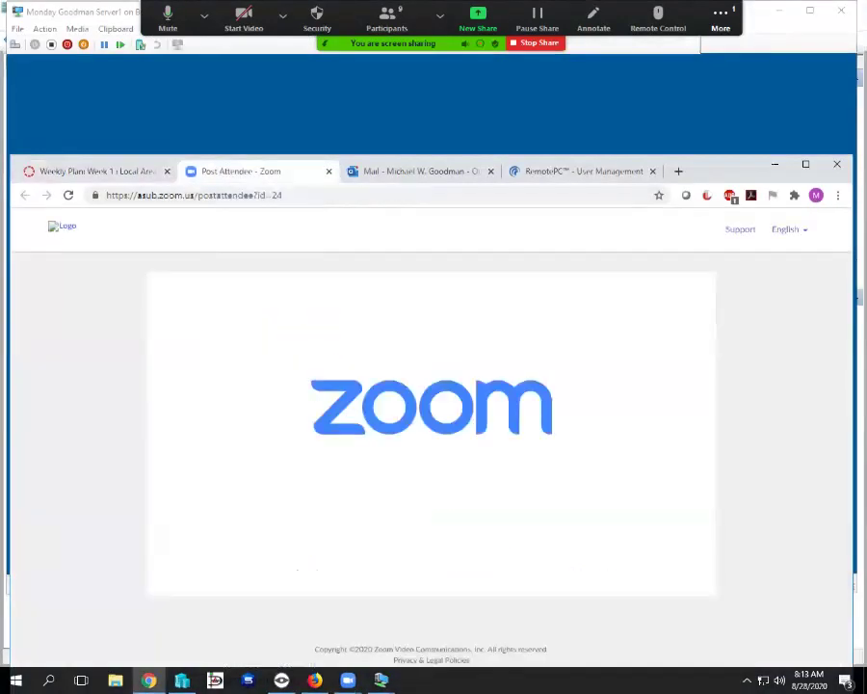
pyautogui.hotkey('ctrl', 'Tab')
pyautogui.hotkey('ctrl', 'Tab')
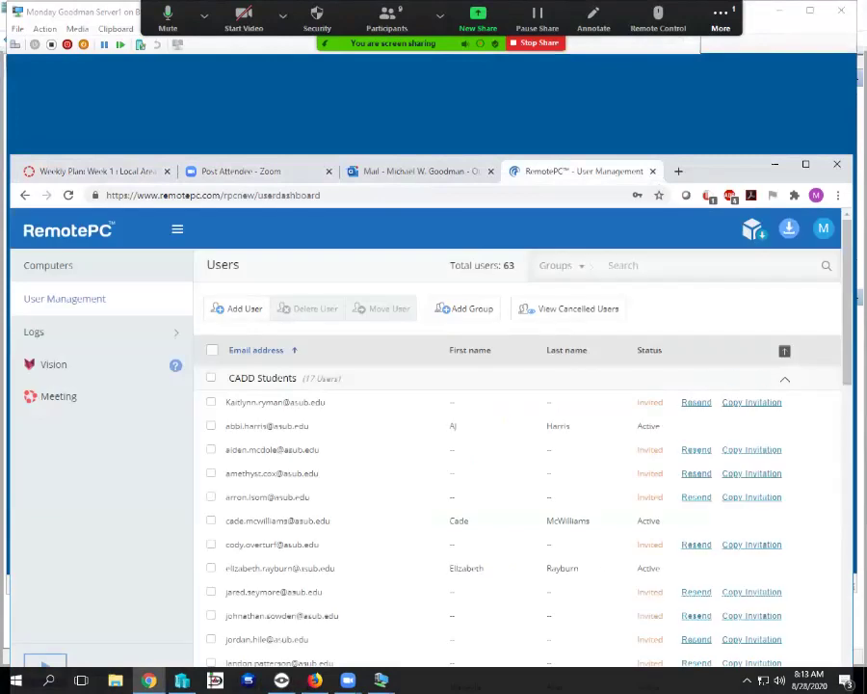
pyautogui.moveTo(176, 364)
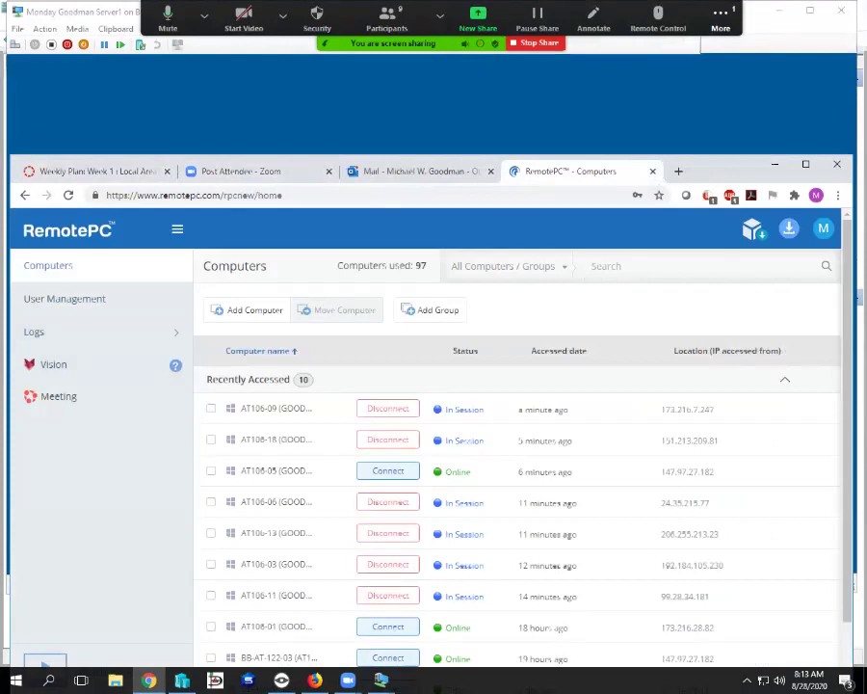
pyautogui.scroll(-3, 521, 463)
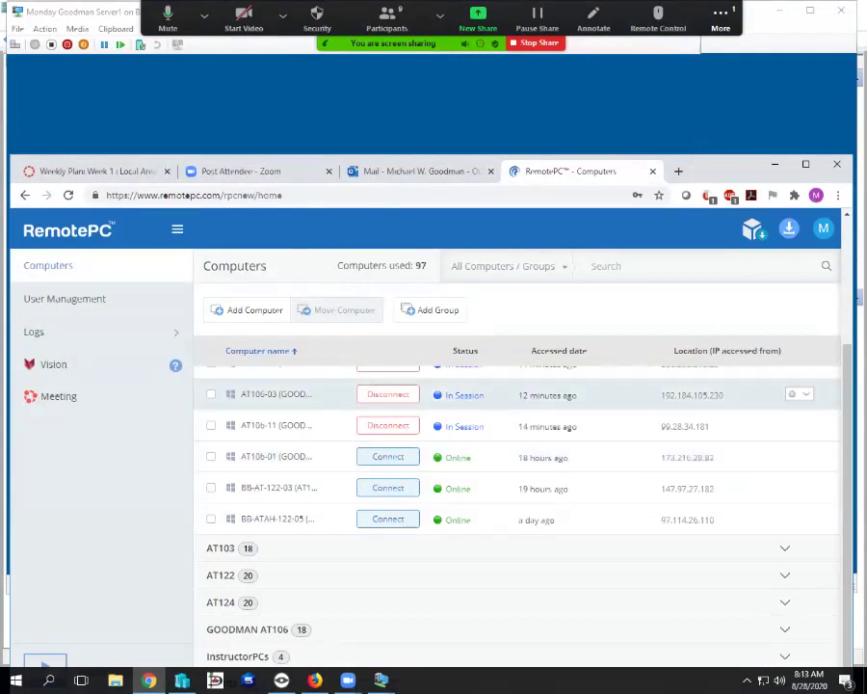
pyautogui.press('super+Up')
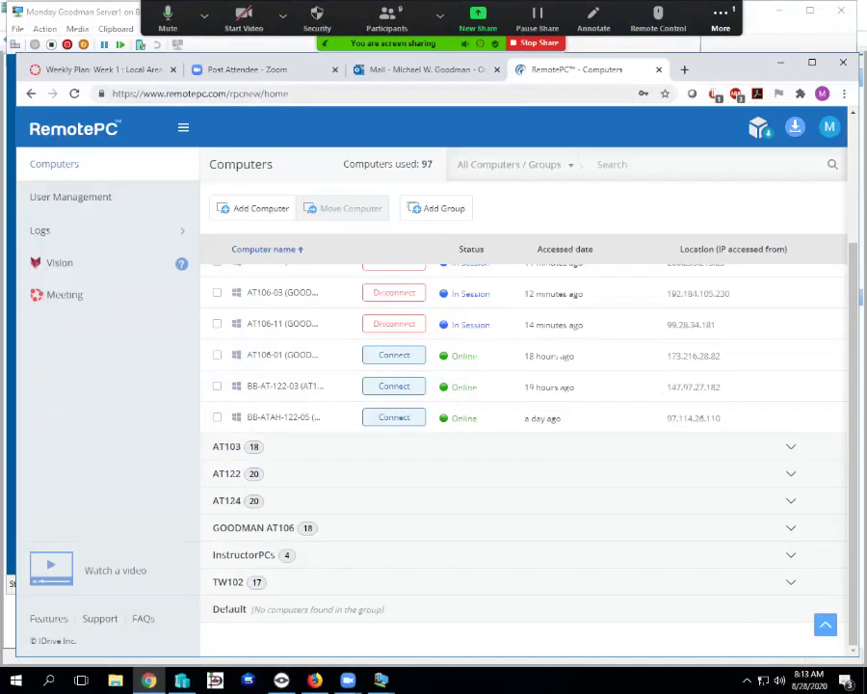
# Step: Open the Weekly Plan: Week 1 page from the LAN II course's modules and look over its resources
pyautogui.hotkey('ctrl', 'Tab')
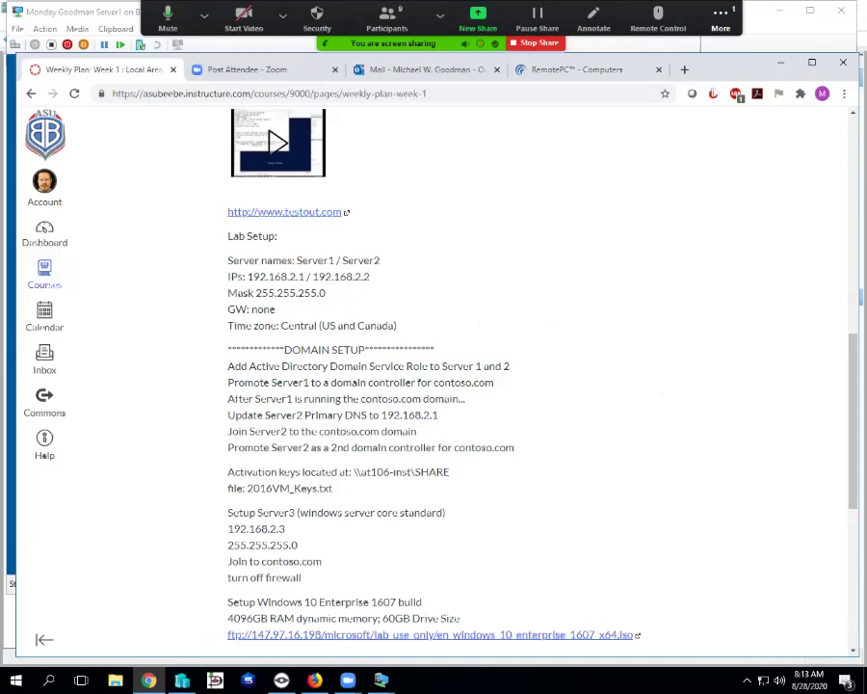
pyautogui.scroll(10, 521, 386)
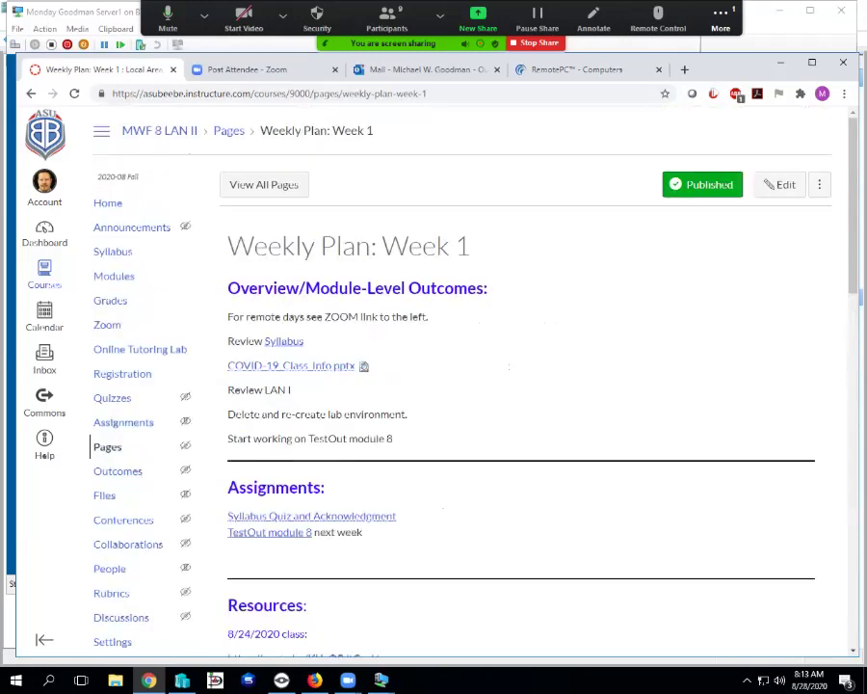
pyautogui.click(114, 276)
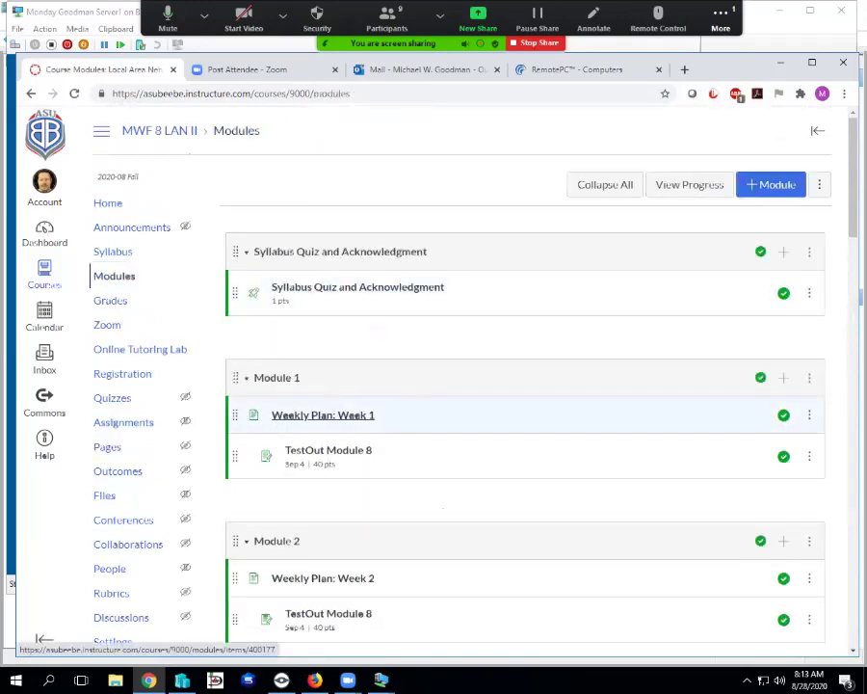
pyautogui.click(323, 415)
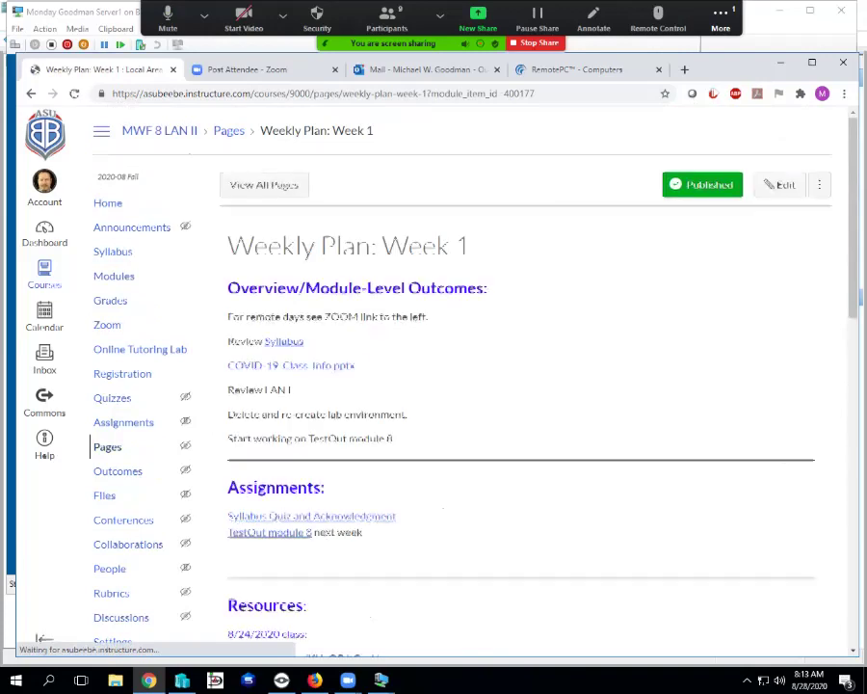
pyautogui.scroll(-6, 520, 386)
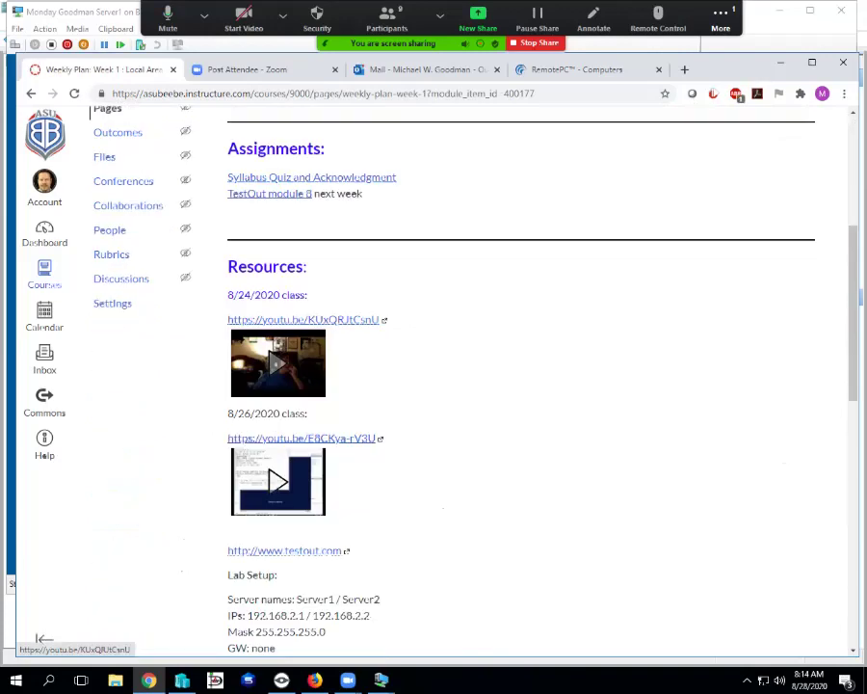
pyautogui.scroll(4, 520, 386)
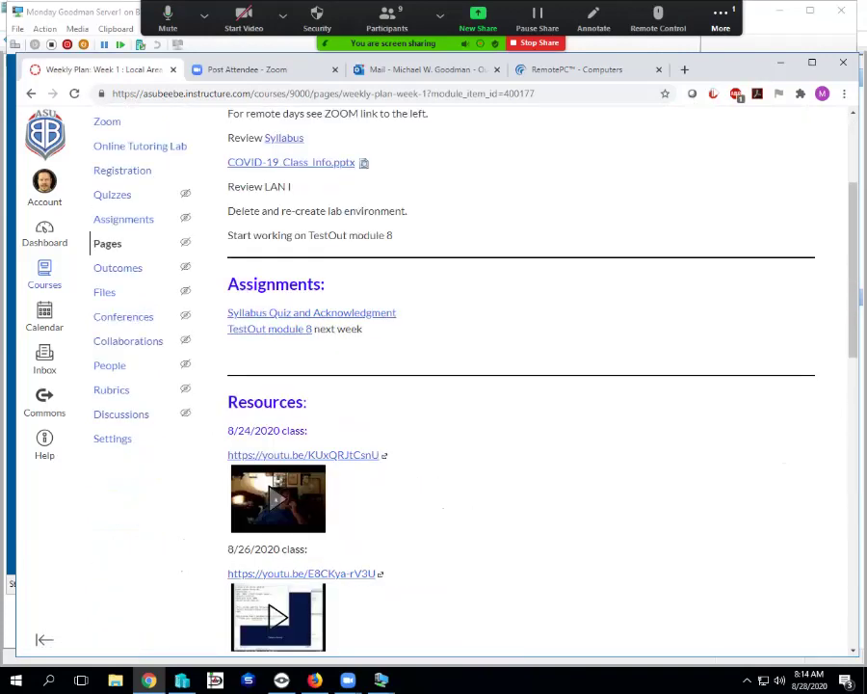
# Step: Reopen the Week 1 plan from the course home page and highlight the Lab Setup instructions, from server names through activation keys
pyautogui.scroll(3, 434, 385)
pyautogui.click(108, 202)
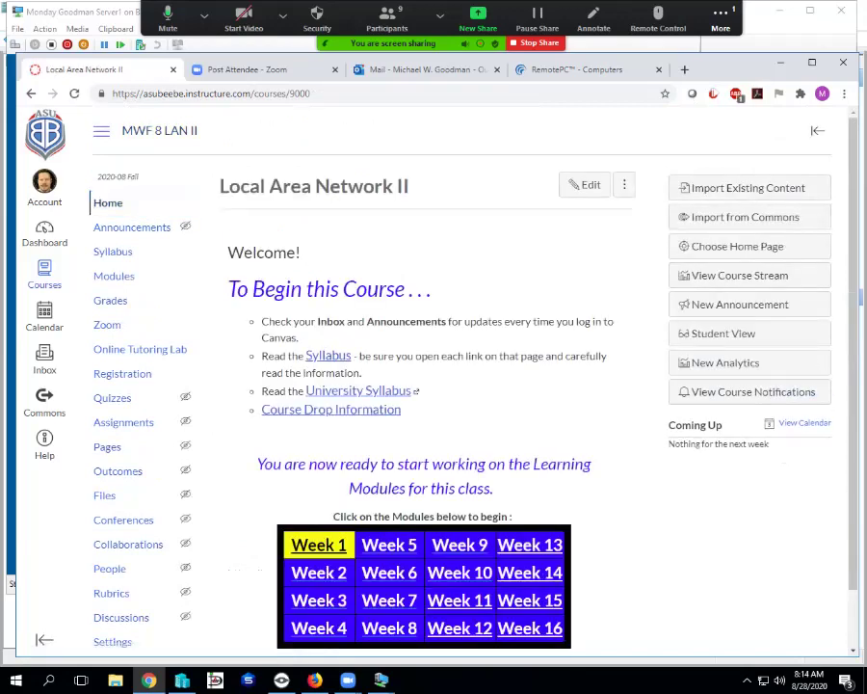
pyautogui.scroll(-1, 433, 386)
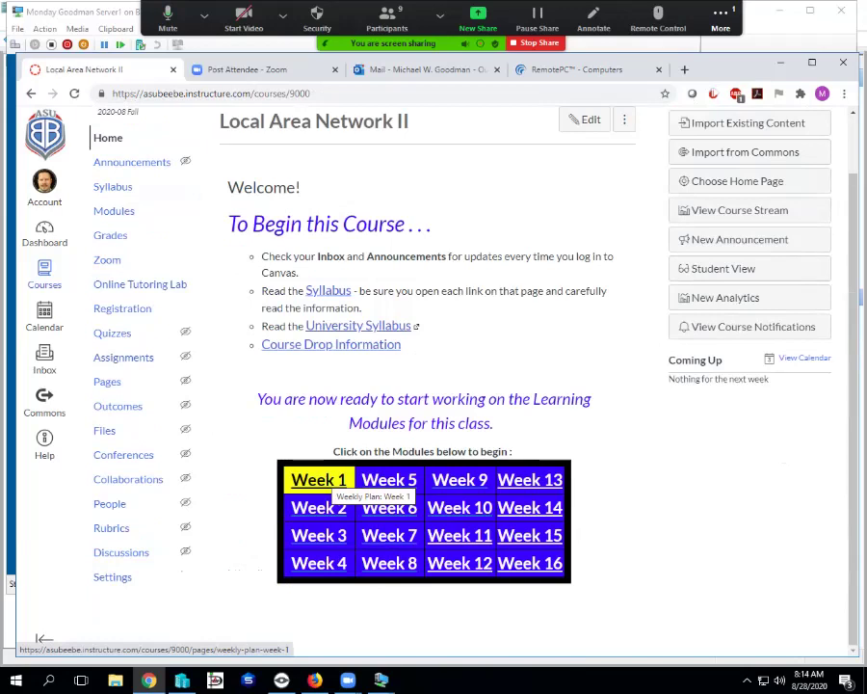
pyautogui.click(331, 479)
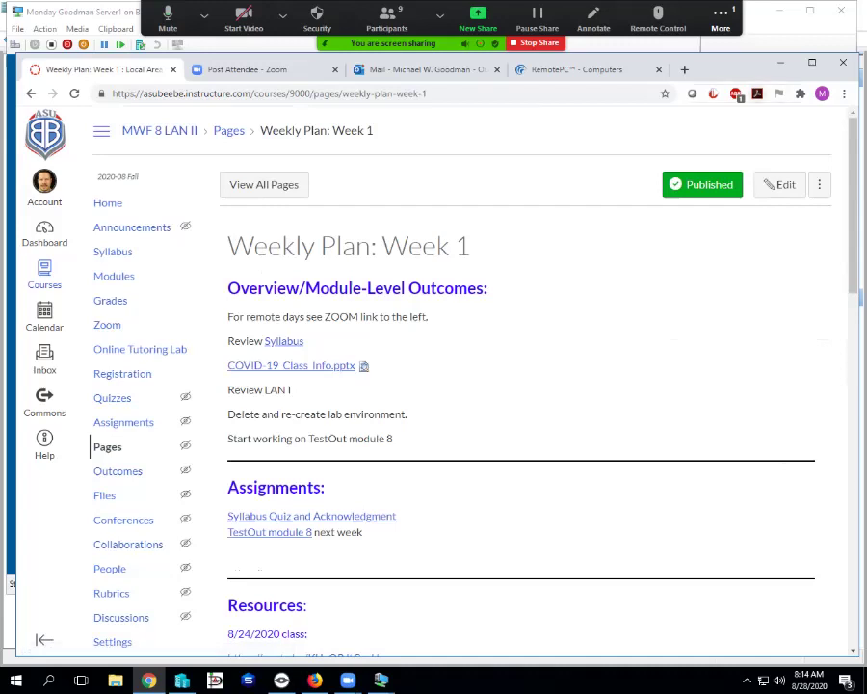
pyautogui.scroll(-3, 520, 386)
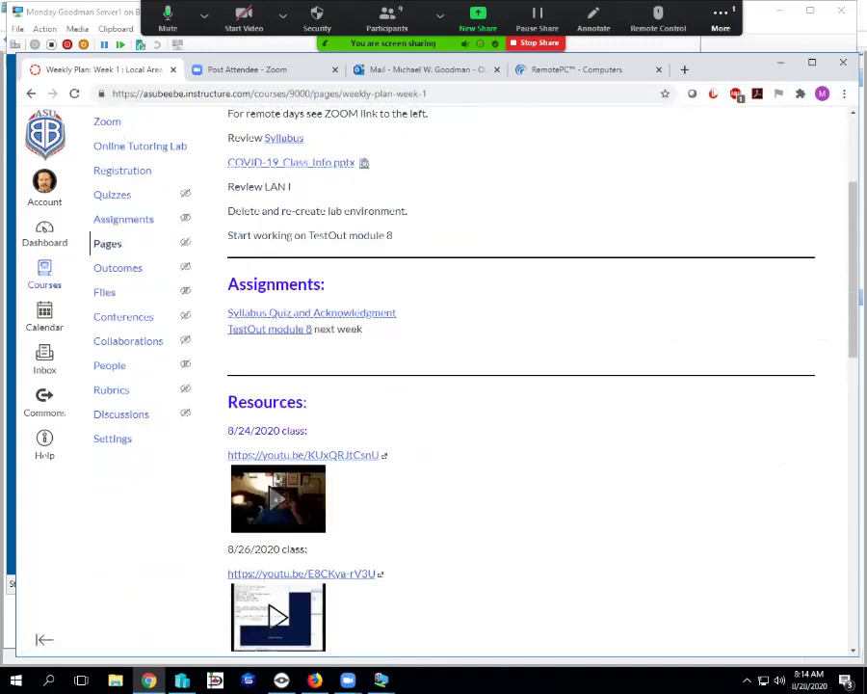
pyautogui.scroll(-2, 520, 385)
pyautogui.scroll(-2, 520, 386)
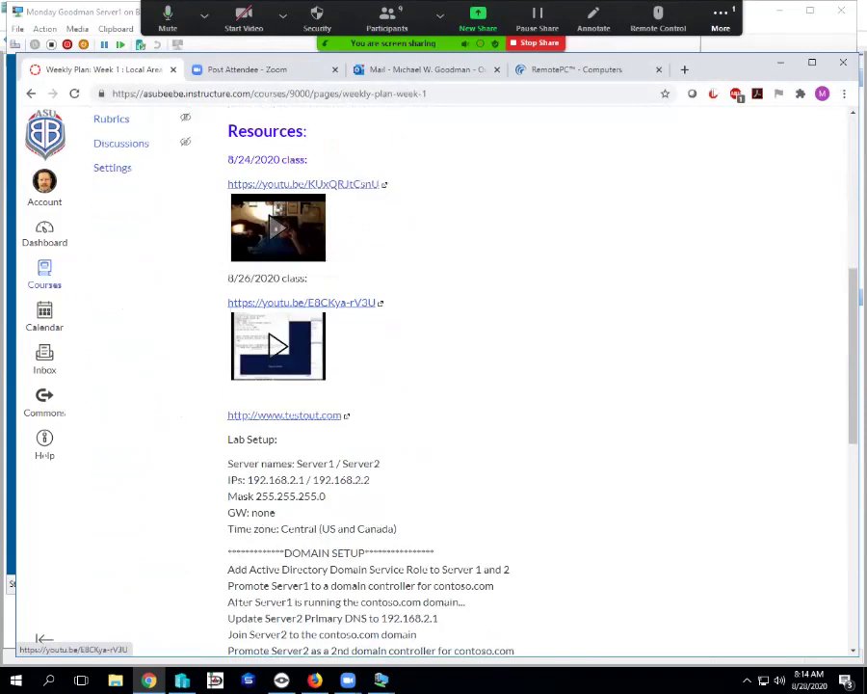
pyautogui.scroll(-2, 433, 386)
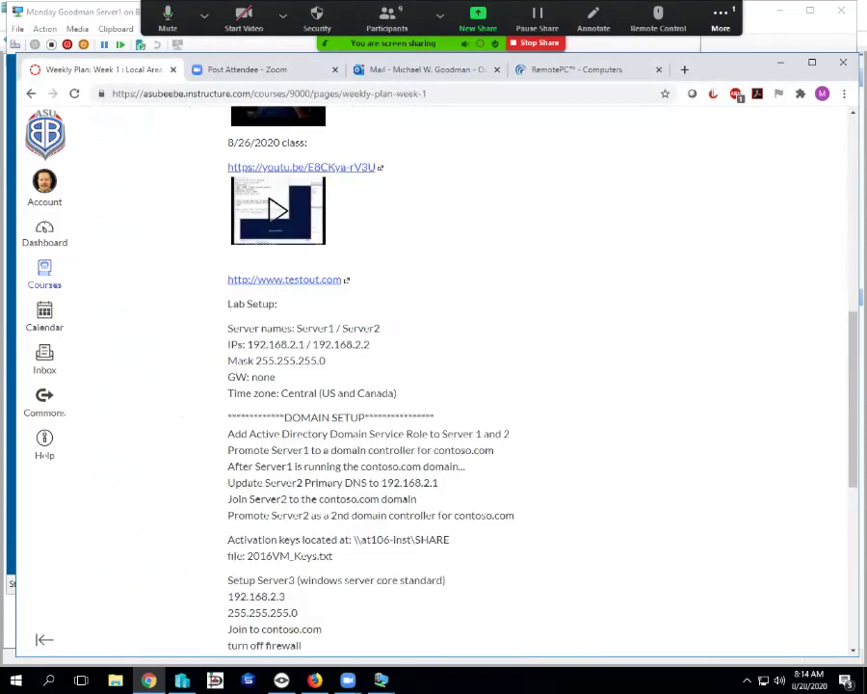
pyautogui.moveTo(231, 328); pyautogui.dragTo(333, 557)
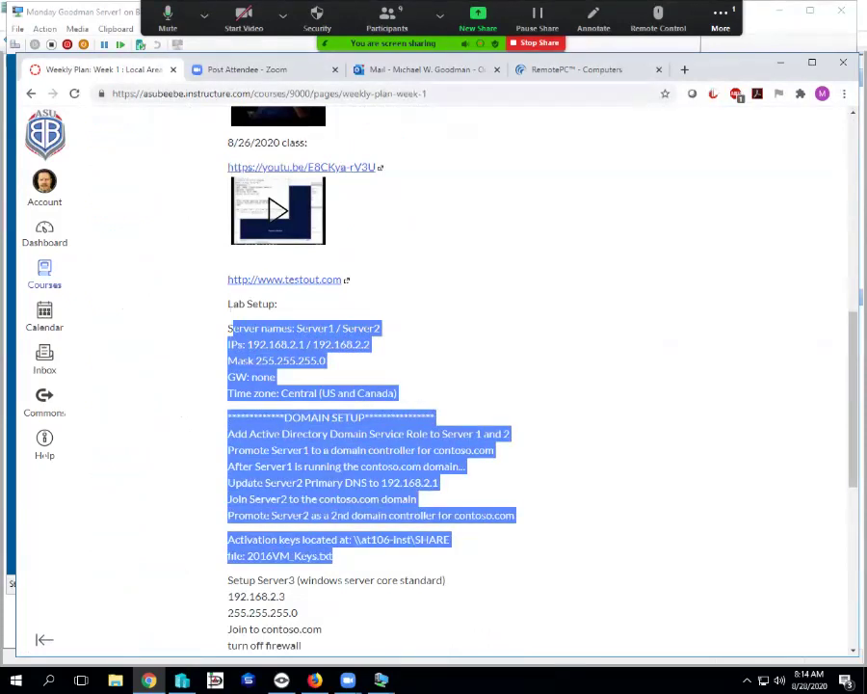
pyautogui.scroll(-2, 434, 385)
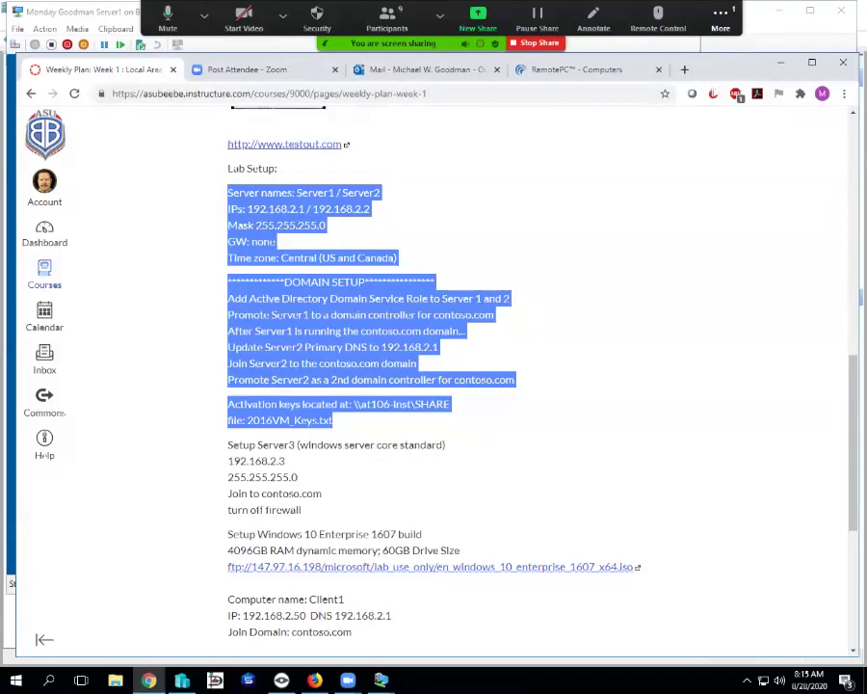
# Step: In the AT106-05 remote session's New Virtual Machine Wizard, choose Generation 2 and assign 4096 MB startup memory with Dynamic Memory
pyautogui.hotkey('alt', 'Tab')
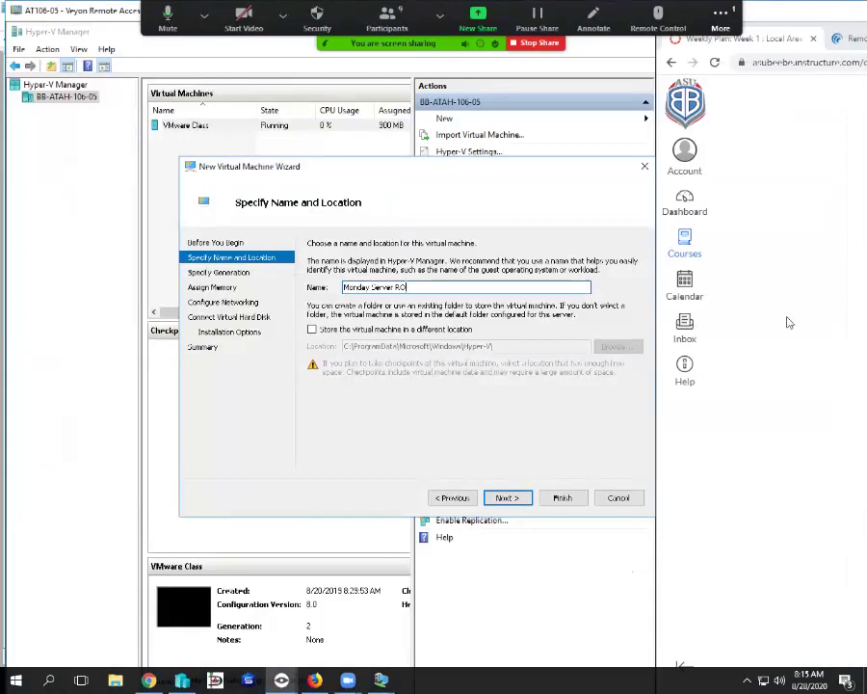
pyautogui.click(519, 498)
pyautogui.click(311, 301)
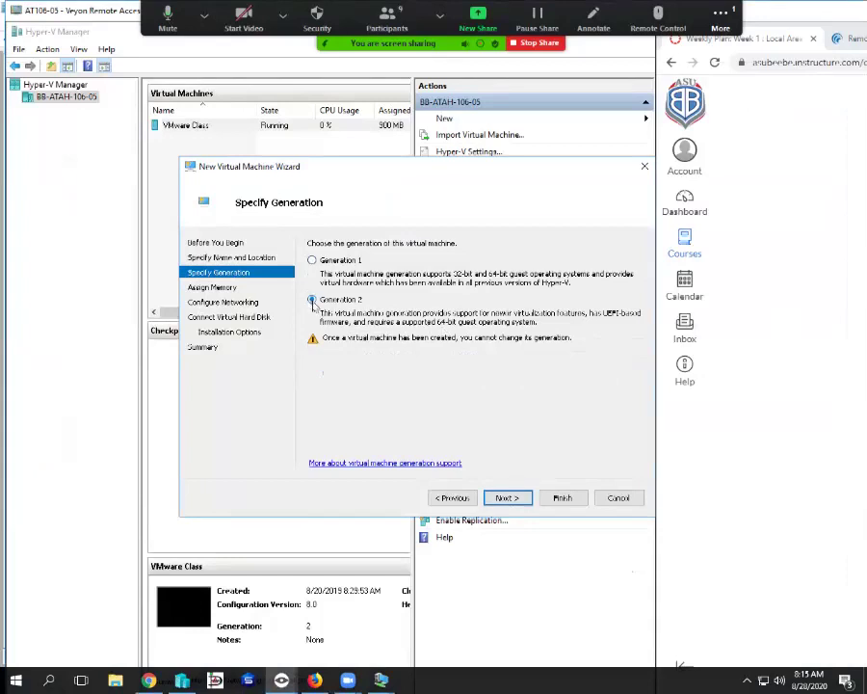
pyautogui.click(508, 498)
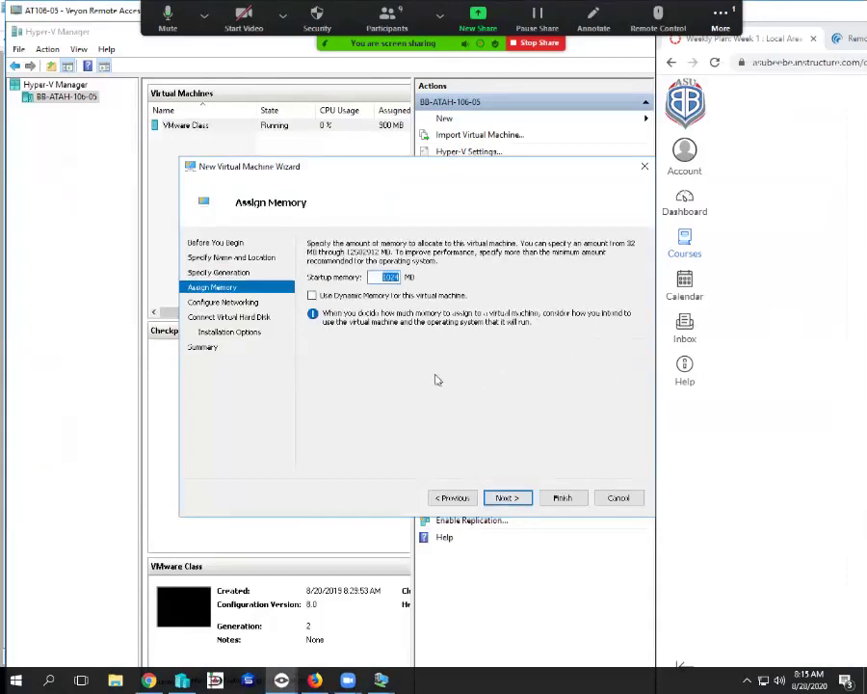
pyautogui.write('4096')
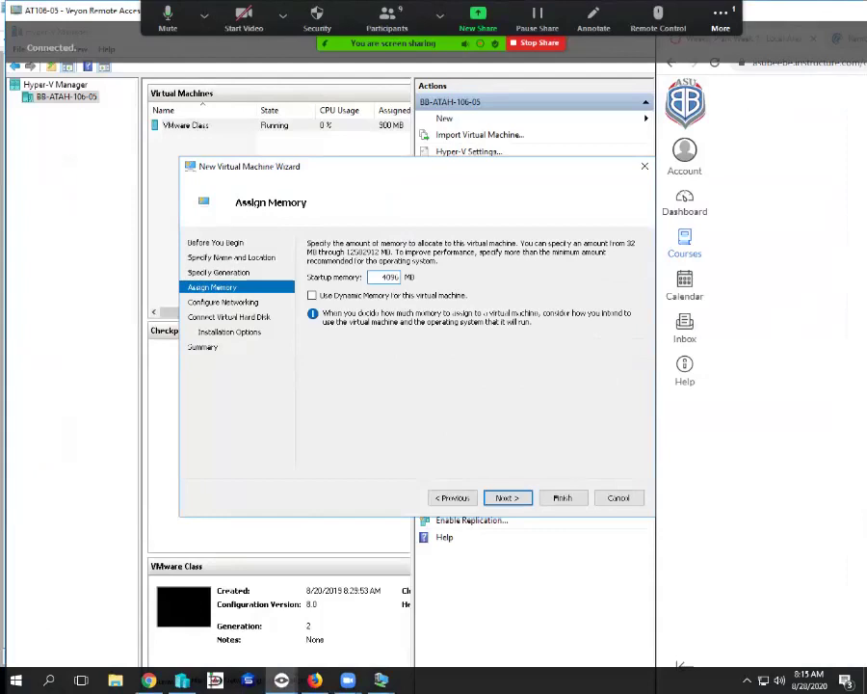
pyautogui.click(311, 295)
pyautogui.click(507, 498)
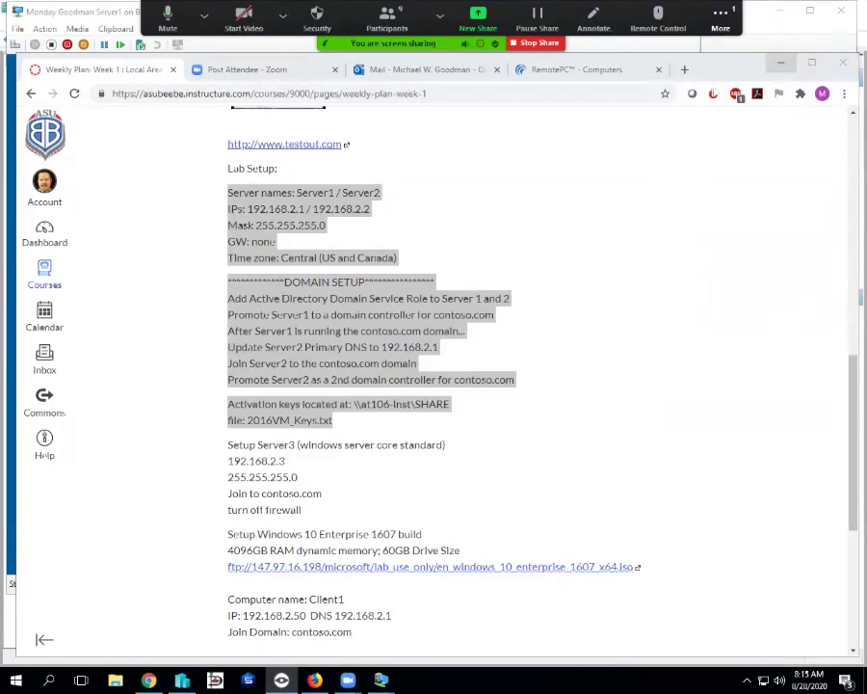
# Step: Return to the virtual machine consoles and check the unread Zoom meeting chat
pyautogui.hotkey('alt', 'Tab')
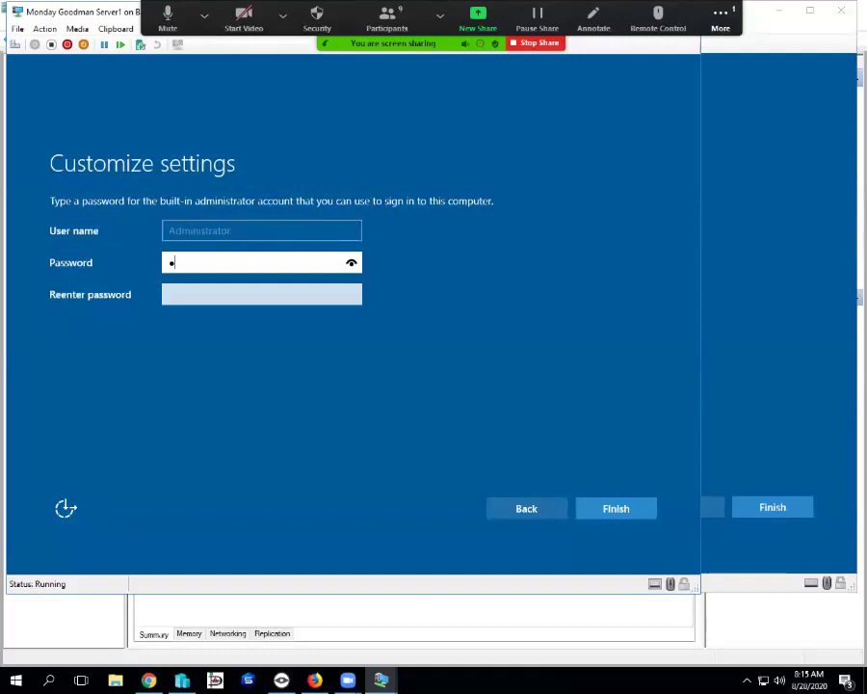
pyautogui.click(721, 17)
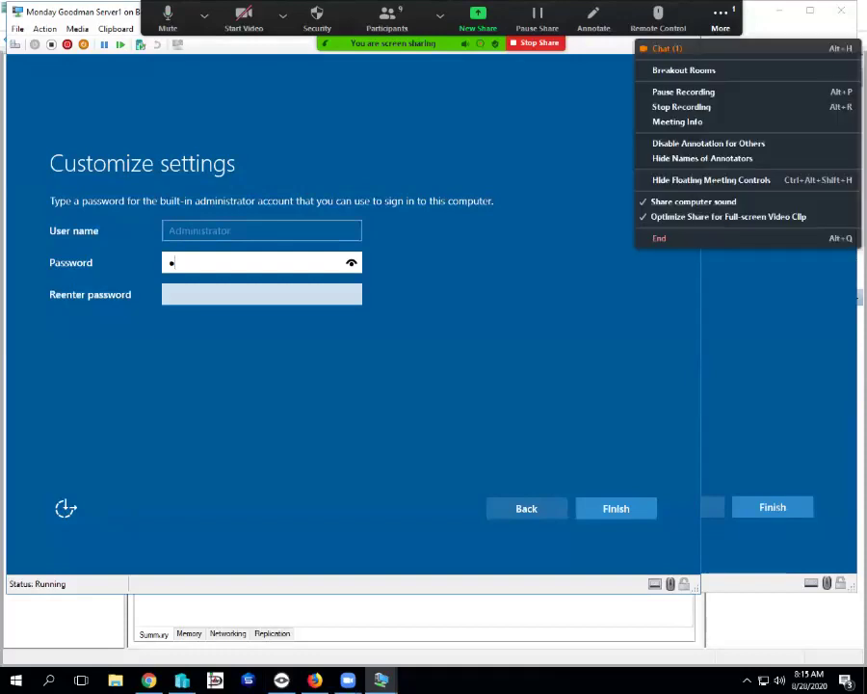
pyautogui.press('Escape')
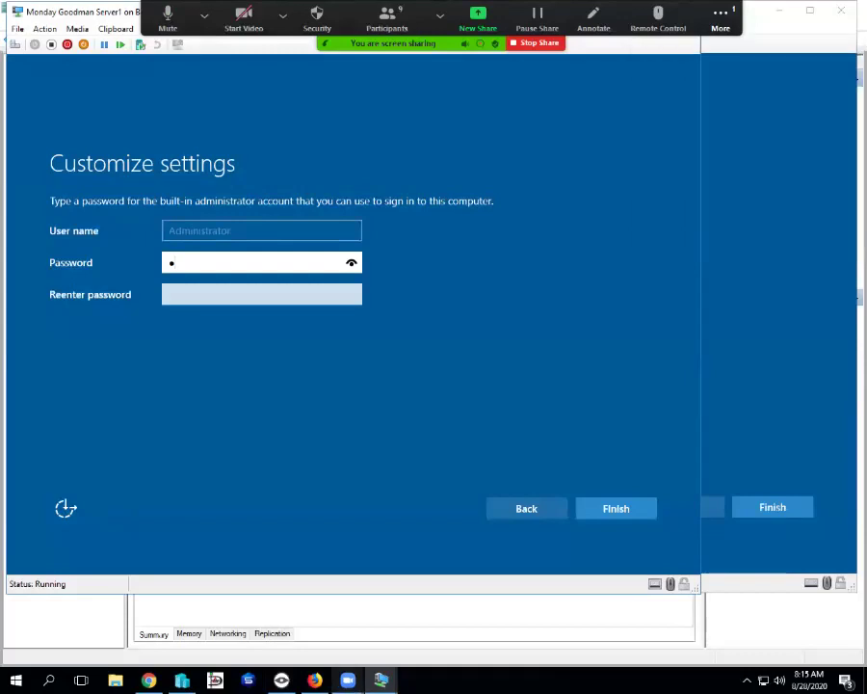
pyautogui.moveTo(348, 681)
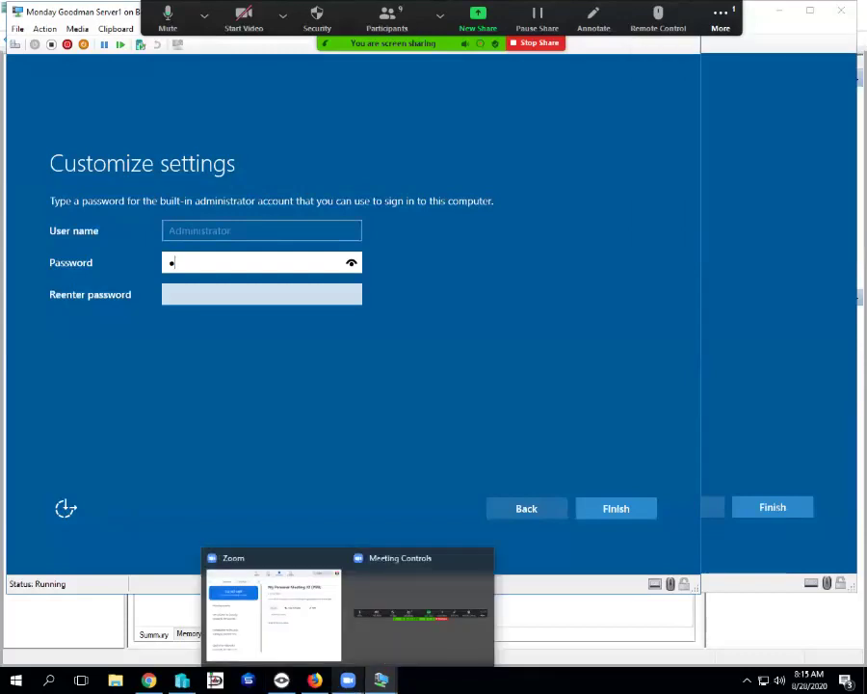
pyautogui.hotkey('alt', 'Tab')
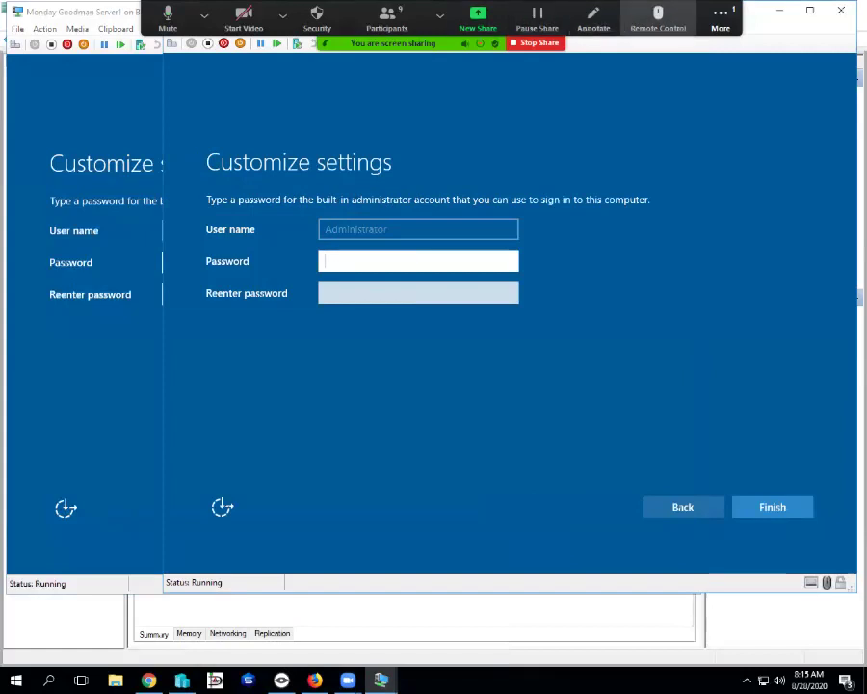
pyautogui.click(721, 15)
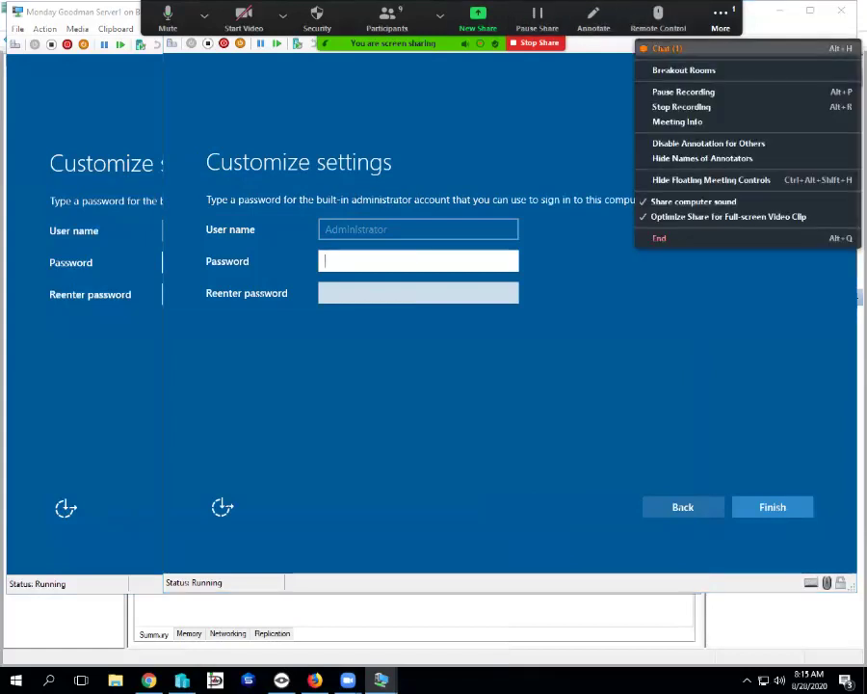
pyautogui.click(721, 14)
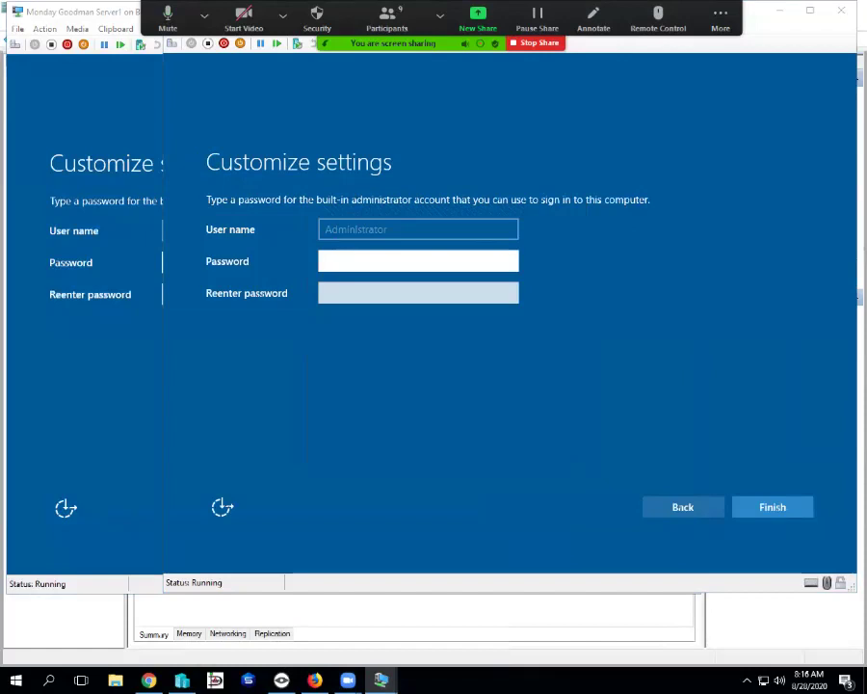
# Step: Enter and re-enter the built-in administrator password on the Server1 virtual machine and finish customizing its settings
pyautogui.write('P')
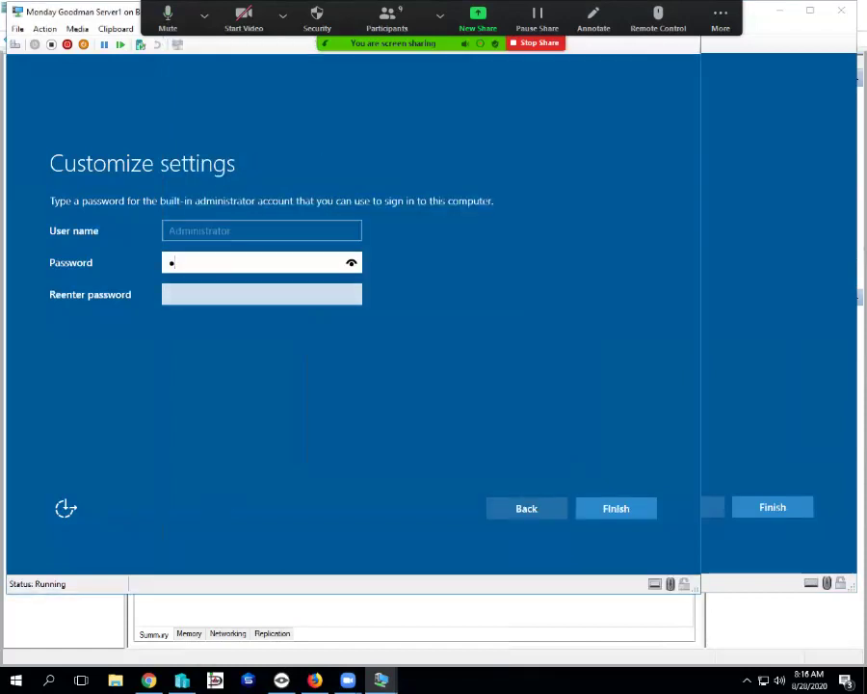
pyautogui.write('assword')
pyautogui.press('Tab')
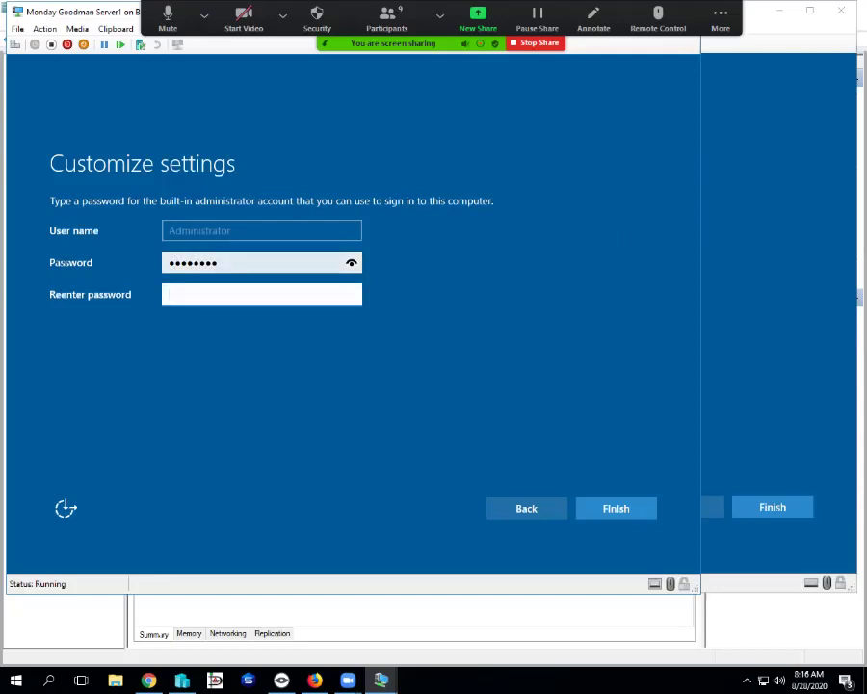
pyautogui.write('Password')
pyautogui.press('Return')
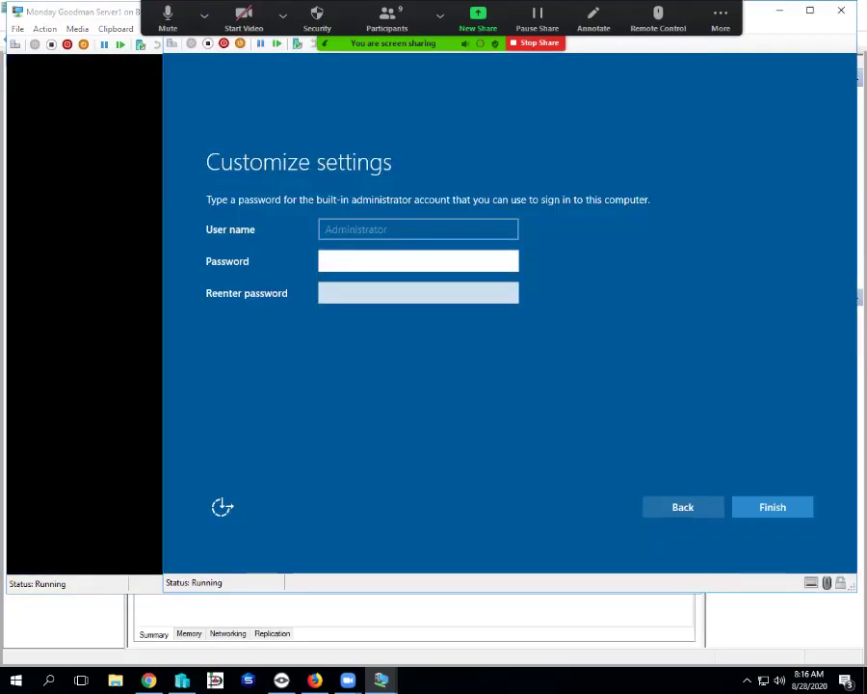
# Step: Enter and re-enter the built-in administrator password on the second virtual machine and finish customizing its settings
pyautogui.write('Password')
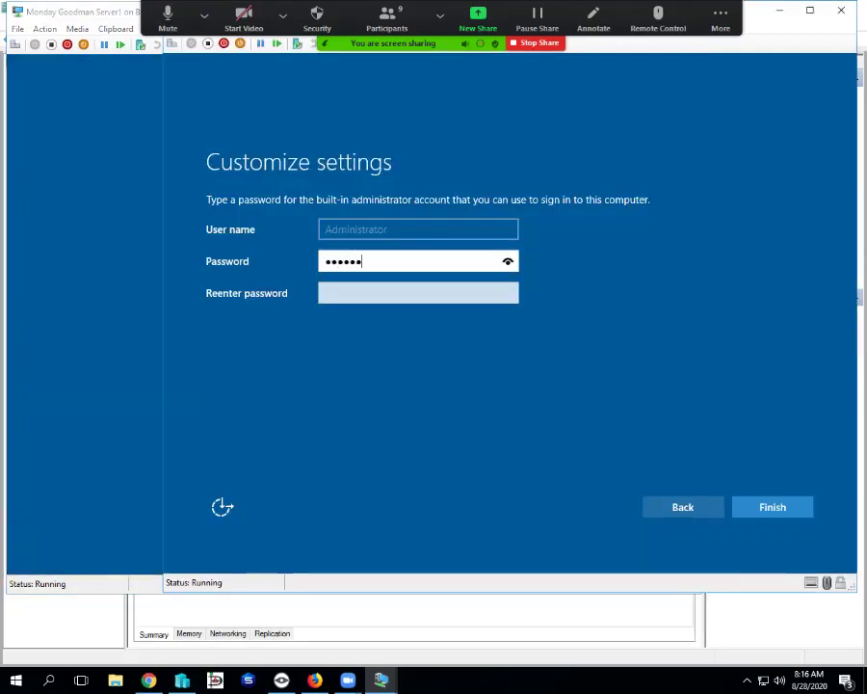
pyautogui.press('Tab')
pyautogui.write('Passwor')
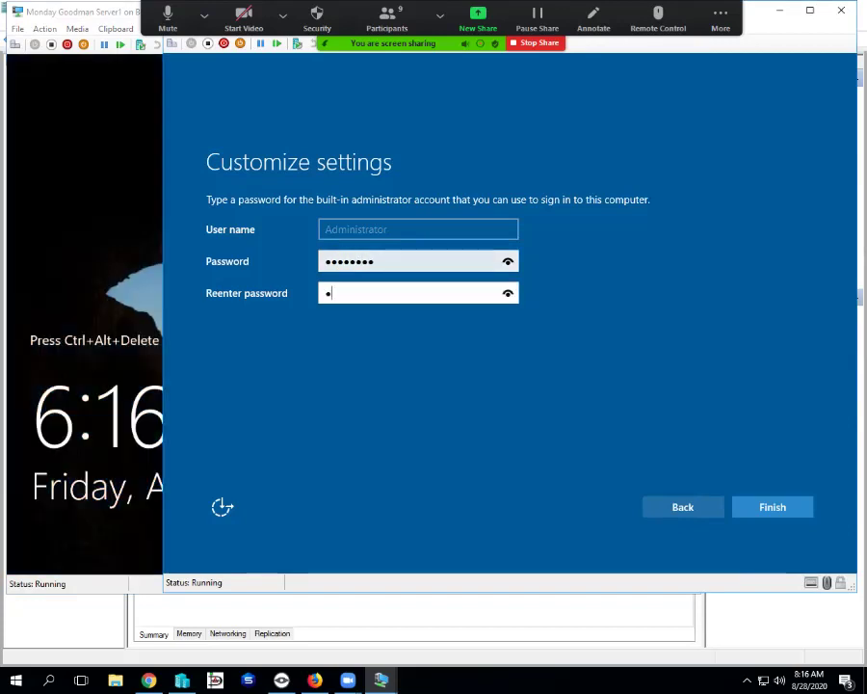
pyautogui.write('d')
pyautogui.press('Return')
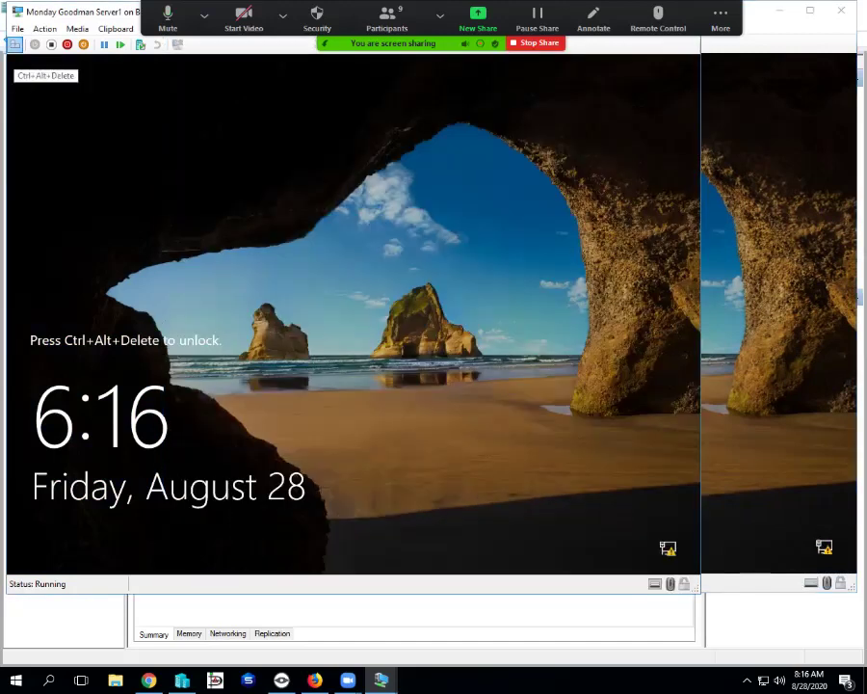
# Step: Unlock the Server1 virtual machine and sign in as Administrator with the account password
pyautogui.click(15, 44)
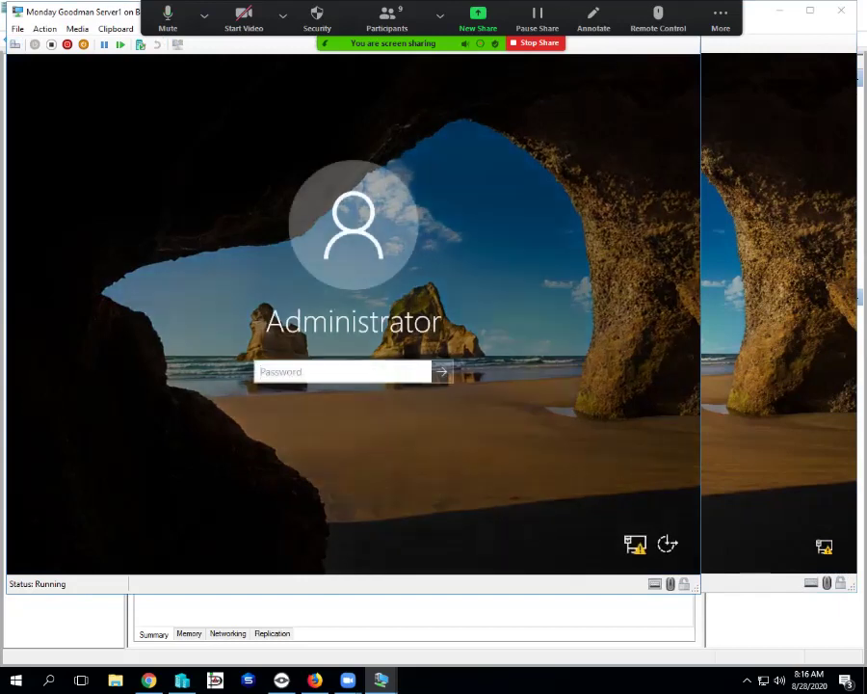
pyautogui.write('•••••••')
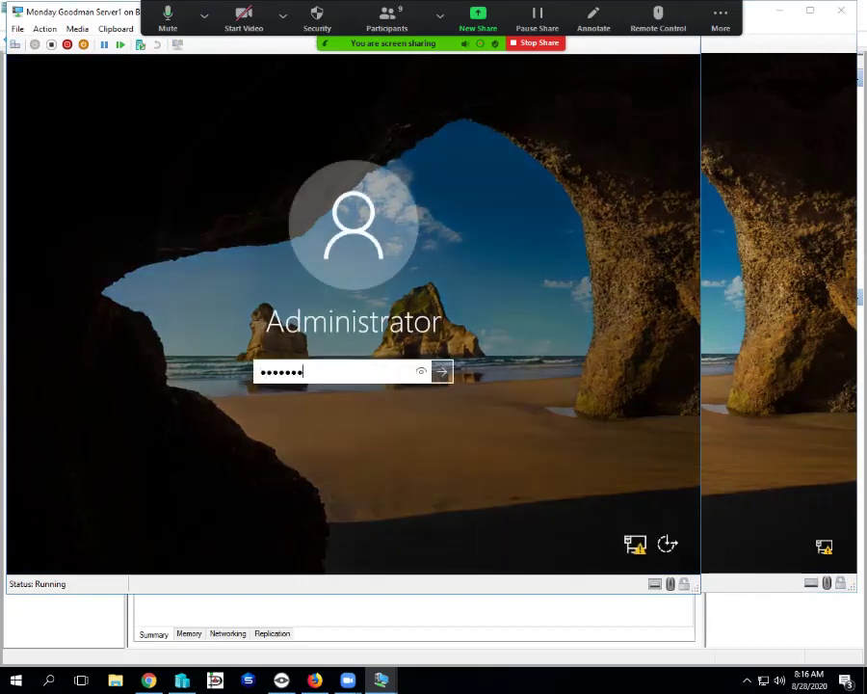
pyautogui.press('Return')
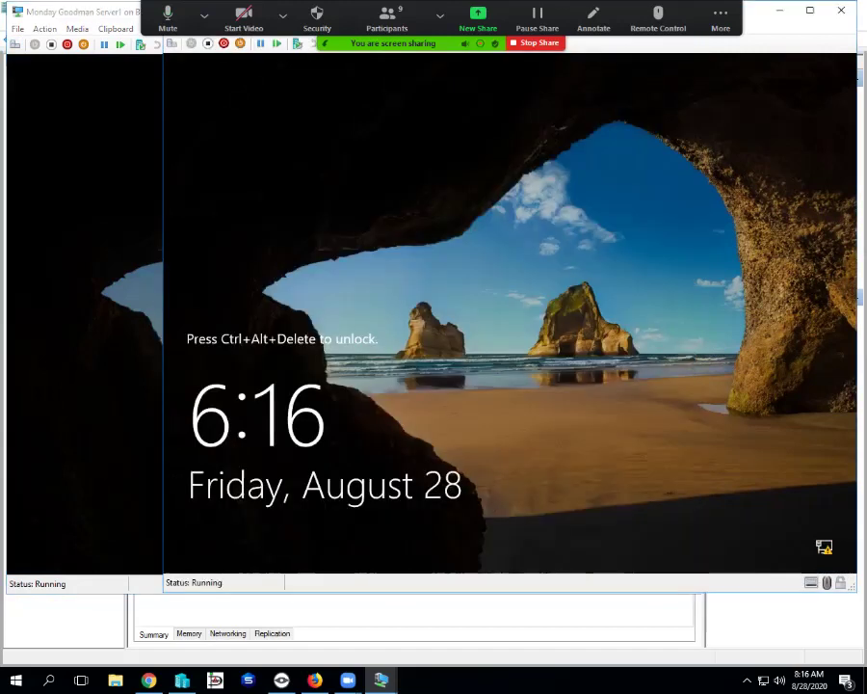
# Step: Unlock the second virtual machine and sign in as Administrator with the account password
pyautogui.click(171, 44)
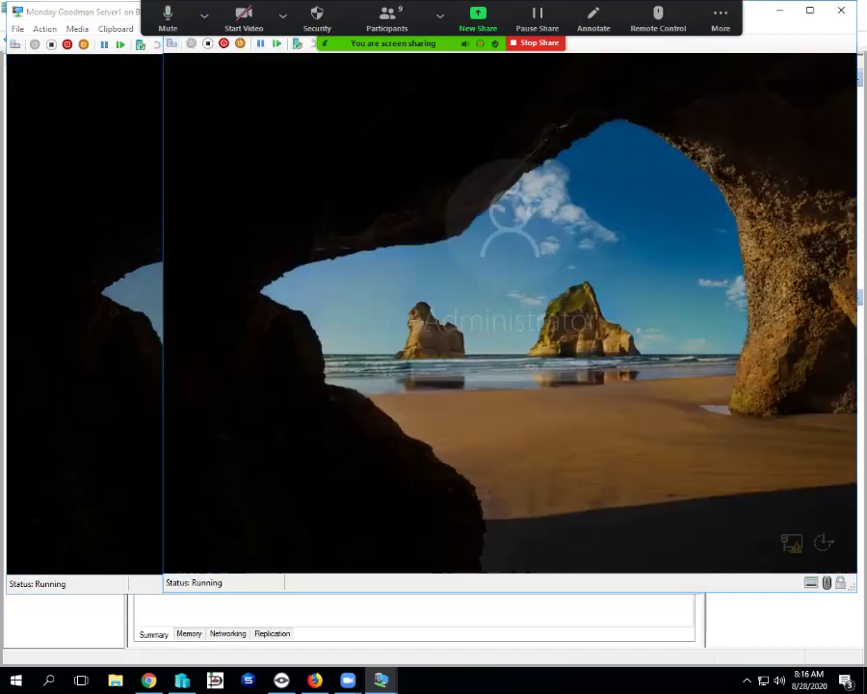
pyautogui.write('•••••••••')
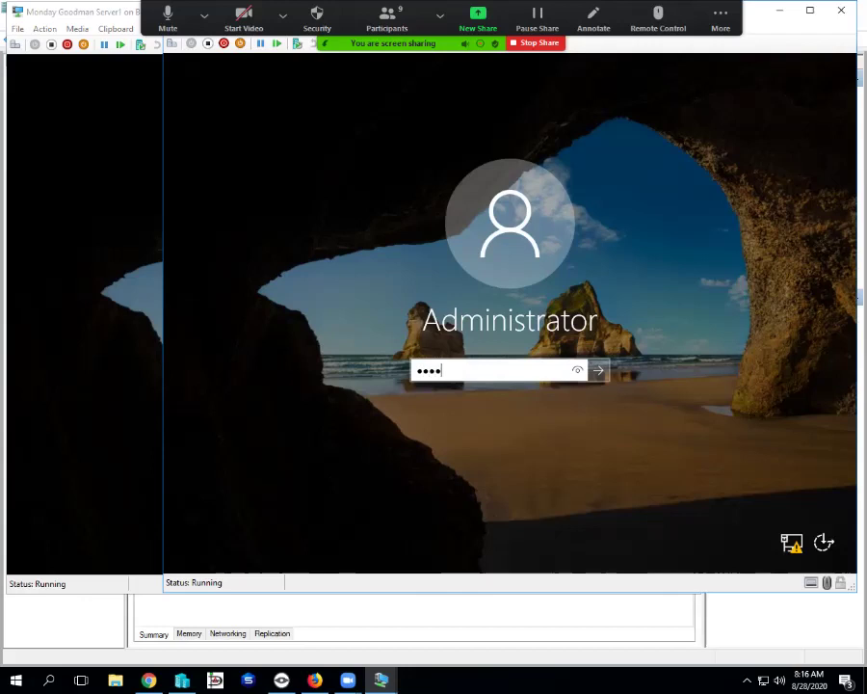
pyautogui.press('Return')
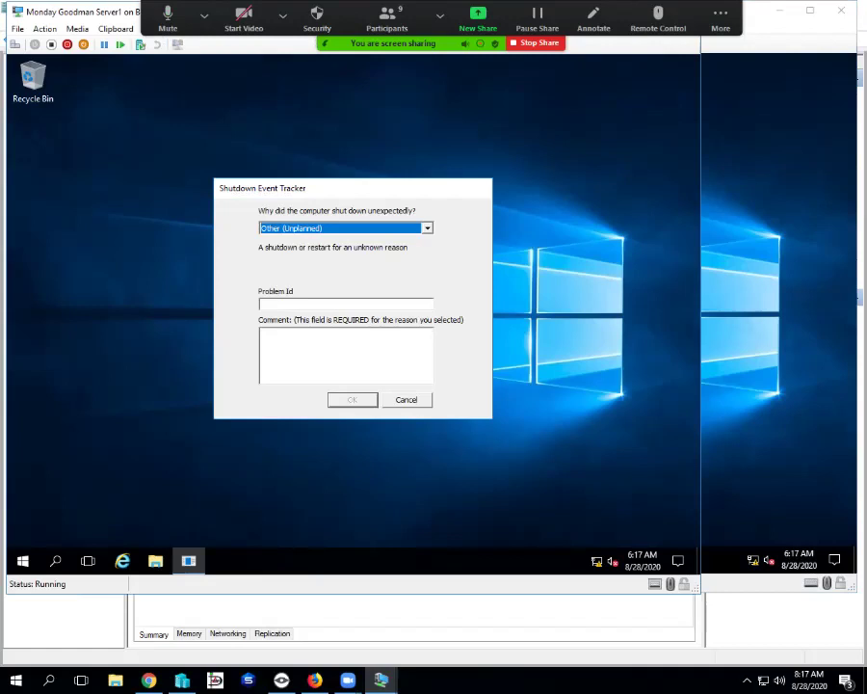
# Step: Submit Server1's Shutdown Event Tracker with Security issue (Unplanned) as the reason for the unexpected shutdown
pyautogui.hotkey('alt', 'Down')
pyautogui.press('Down')
pyautogui.press('Down')
pyautogui.press('Down')
pyautogui.press('Return')
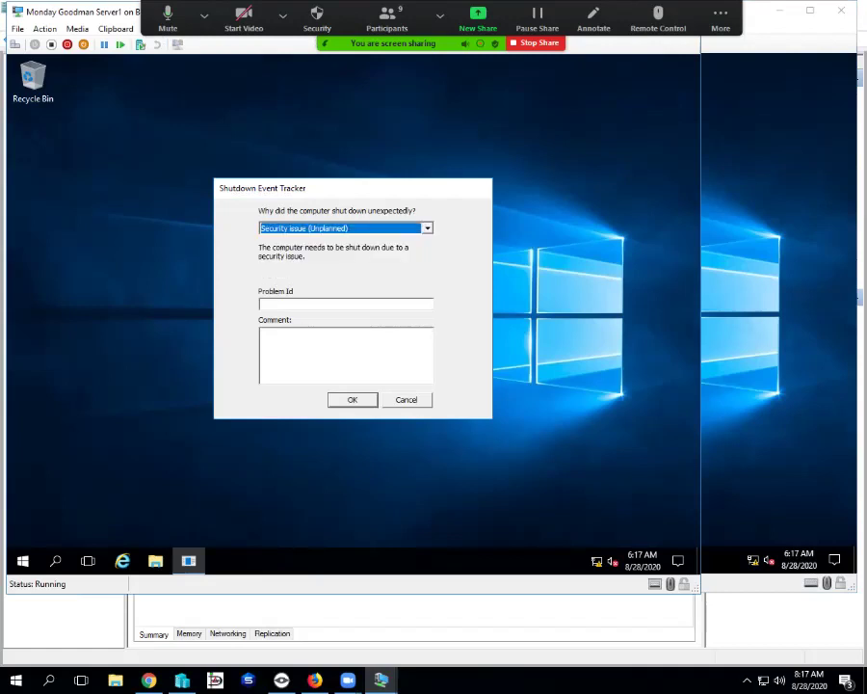
pyautogui.press('Return')
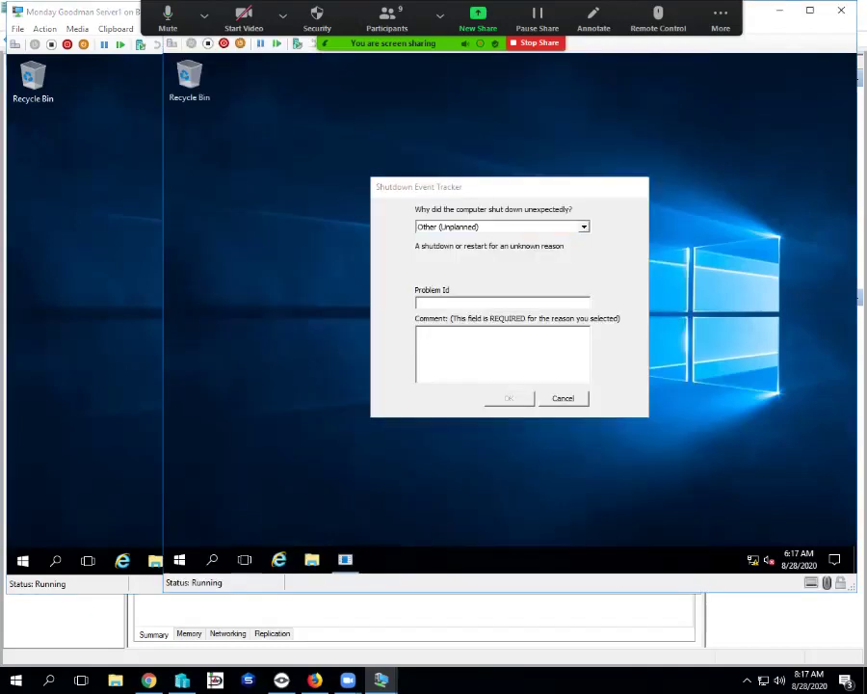
# Step: Submit the second virtual machine's Shutdown Event Tracker with Power Failure: Environment as the shutdown reason
pyautogui.hotkey('alt', 'Down')
pyautogui.press('Down')
pyautogui.press('Down')
pyautogui.press('Down')
pyautogui.press('Down')
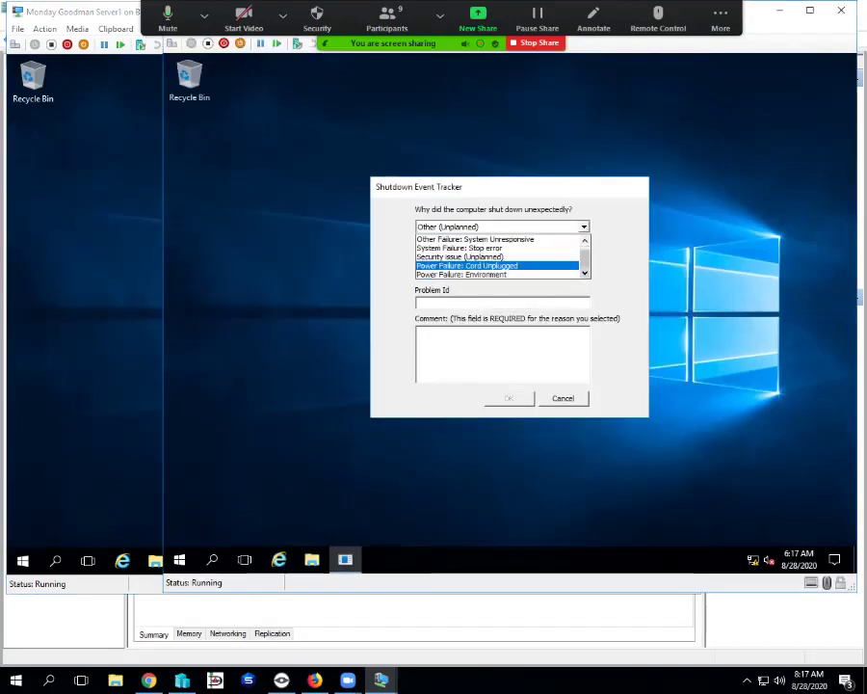
pyautogui.press('Down')
pyautogui.press('Return')
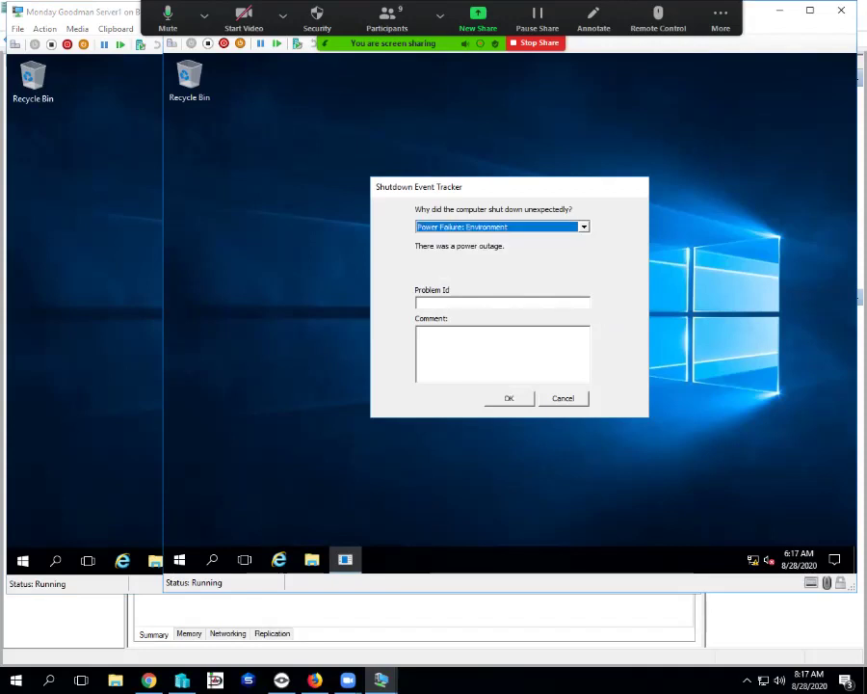
pyautogui.press('Tab')
pyautogui.press('Return')
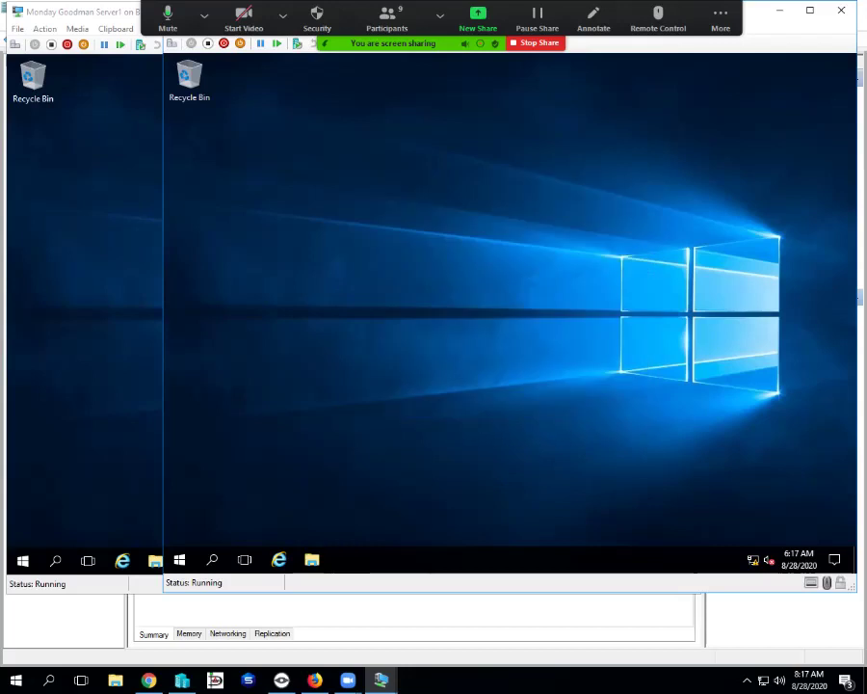